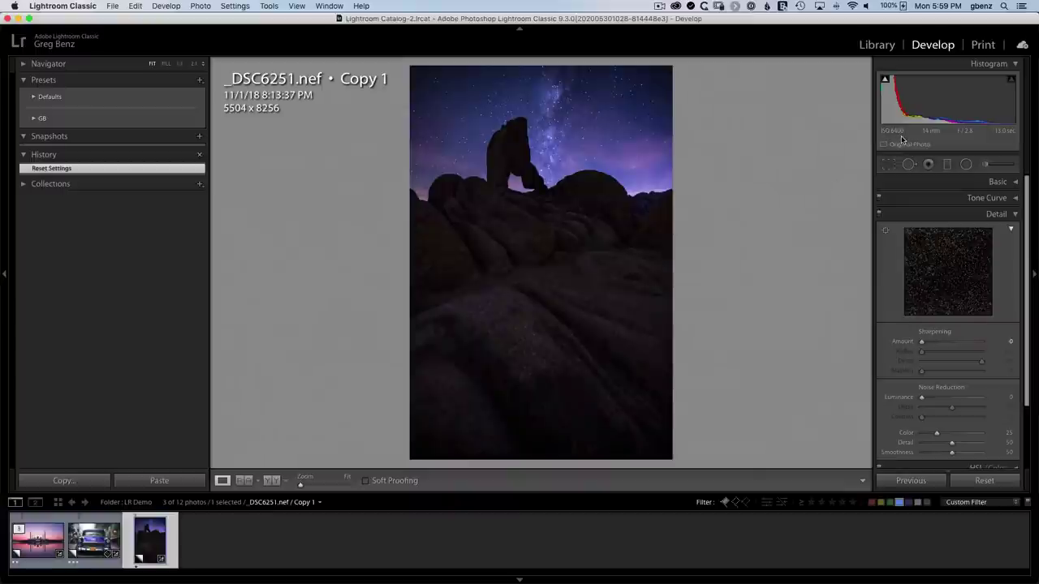
- Zoom into the starry-sky rock photo to inspect sky noise, then return to Fit
click(535, 162)
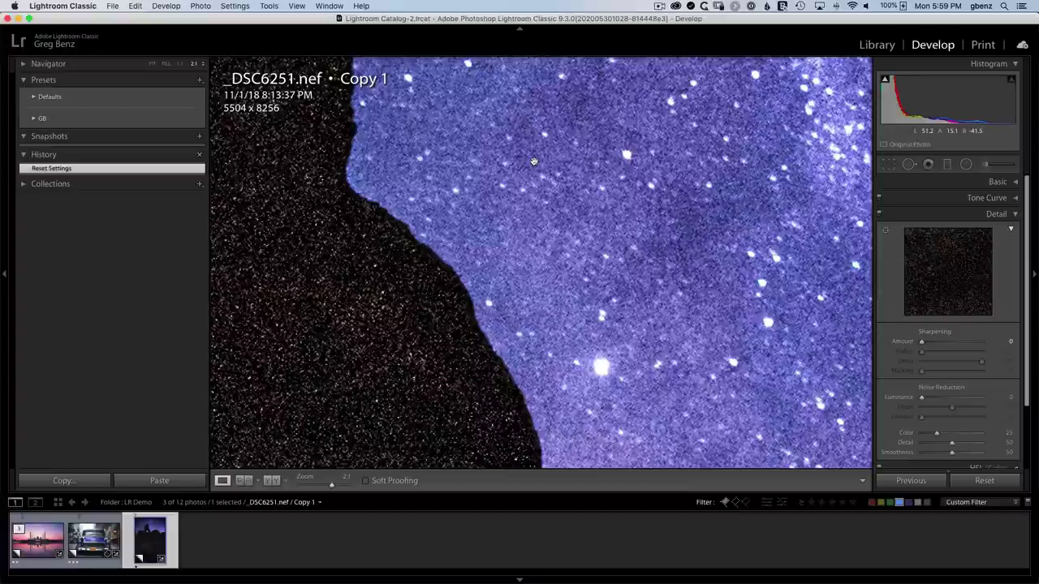
drag(526, 309, 591, 159)
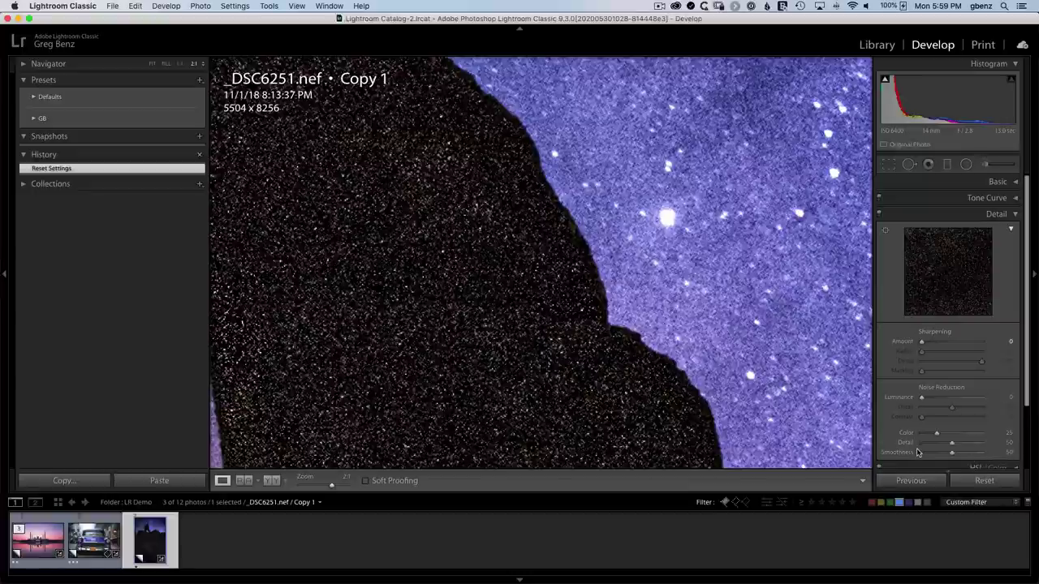
click(757, 379)
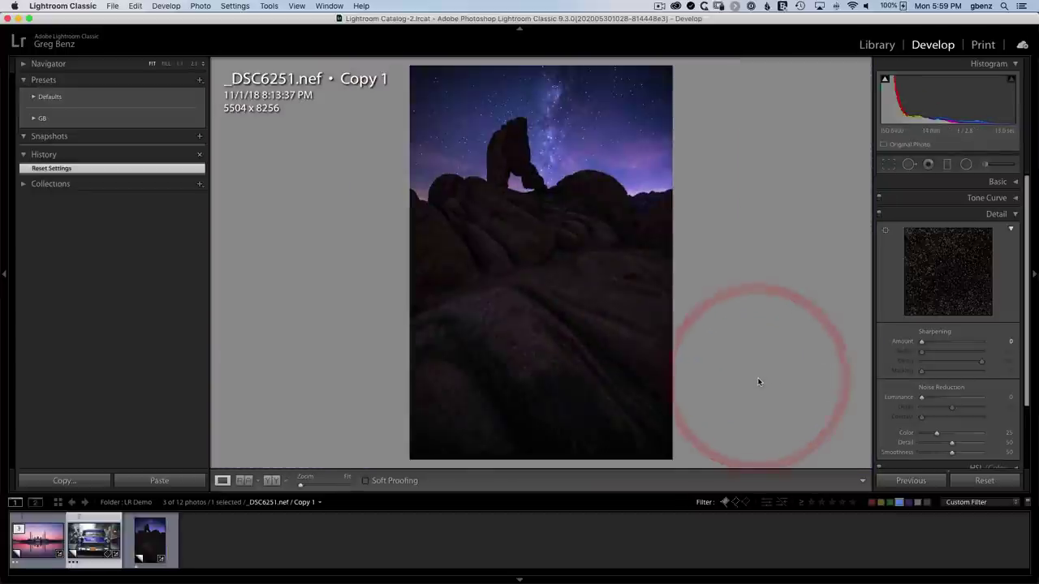
- Inspect the car photo's and mosque photo's noise up close, fitting each view afterwards
key(Left)
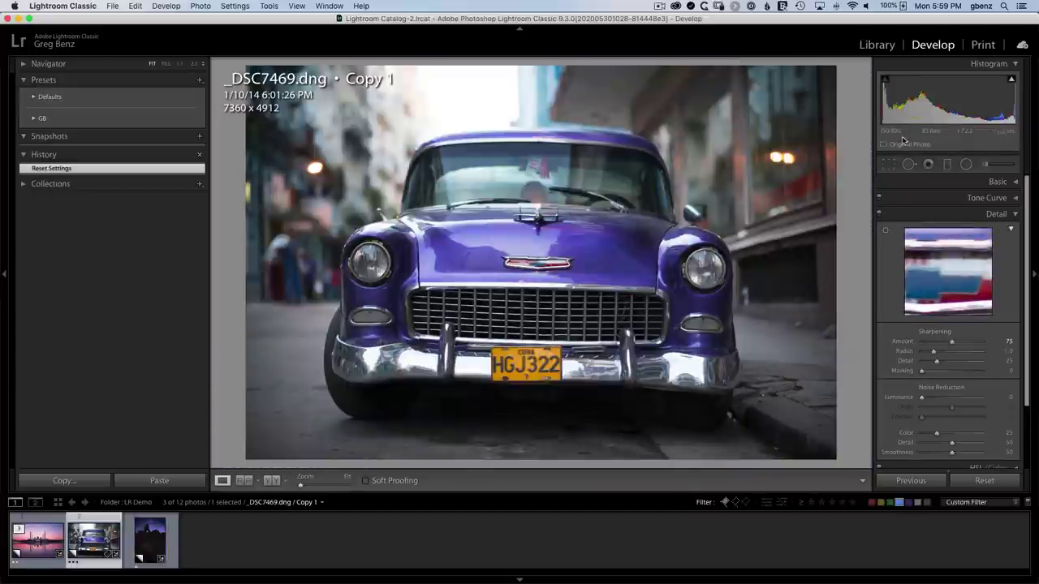
click(517, 169)
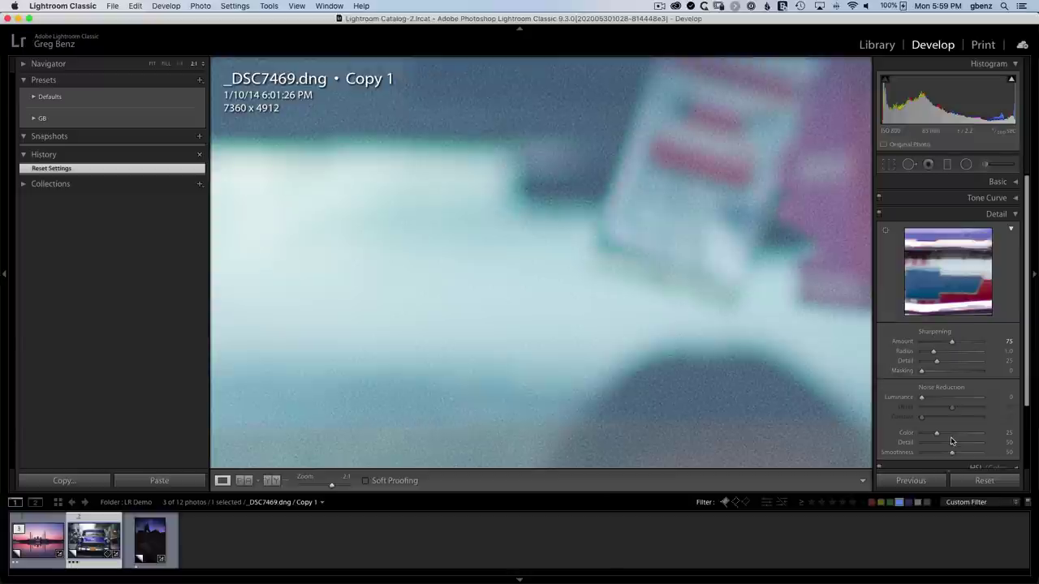
click(672, 352)
key(Left)
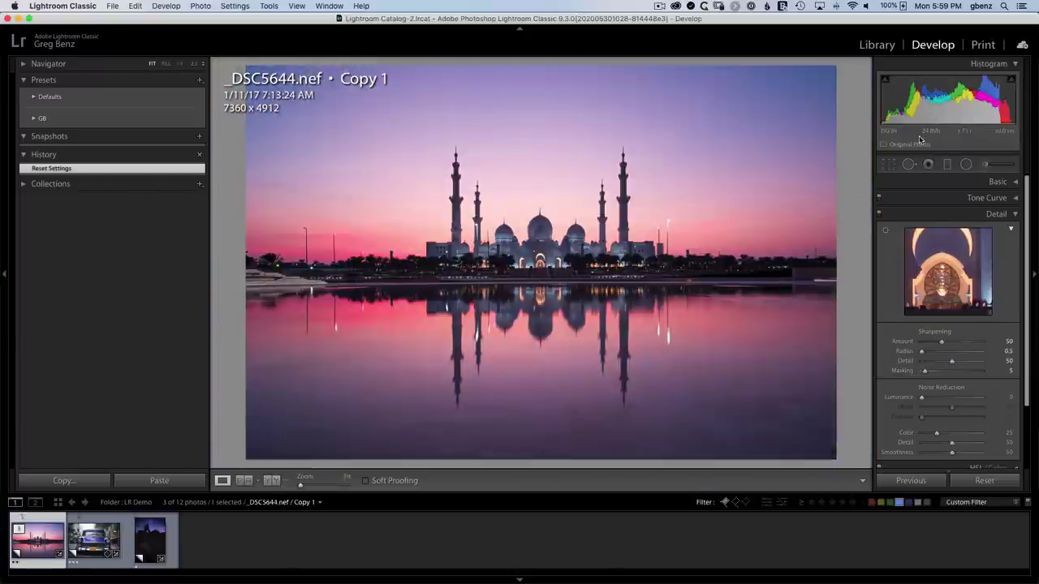
click(555, 232)
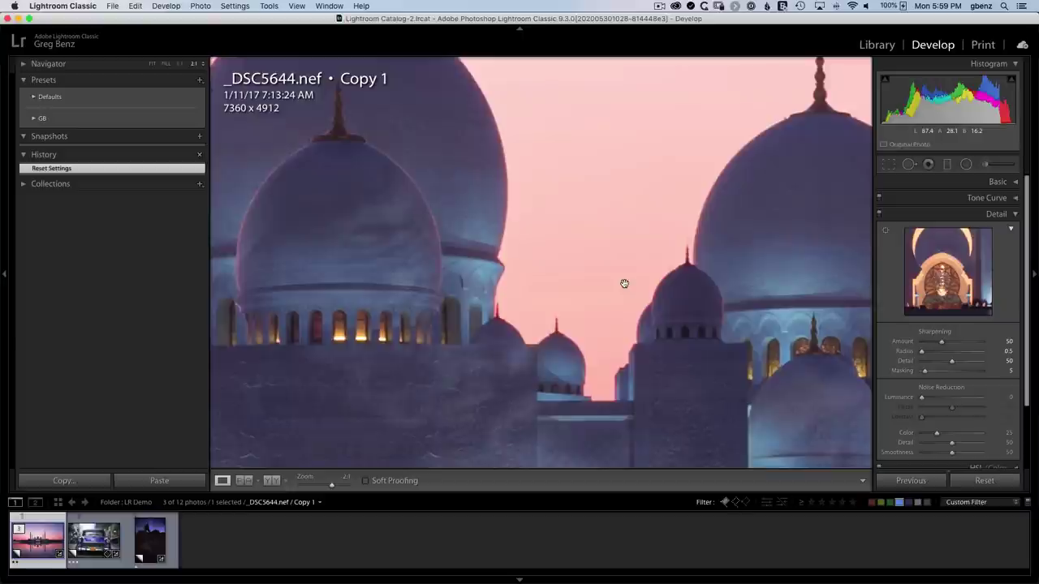
click(624, 283)
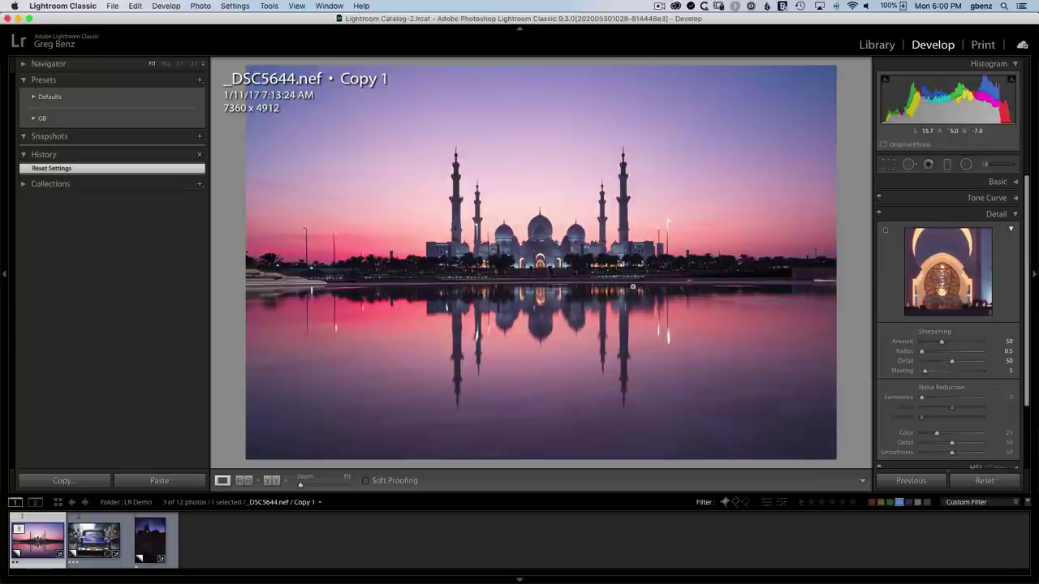
- Import the Noise Reduction (ISO Adaptive + remove CA) .xmp file into the Presets panel
click(199, 81)
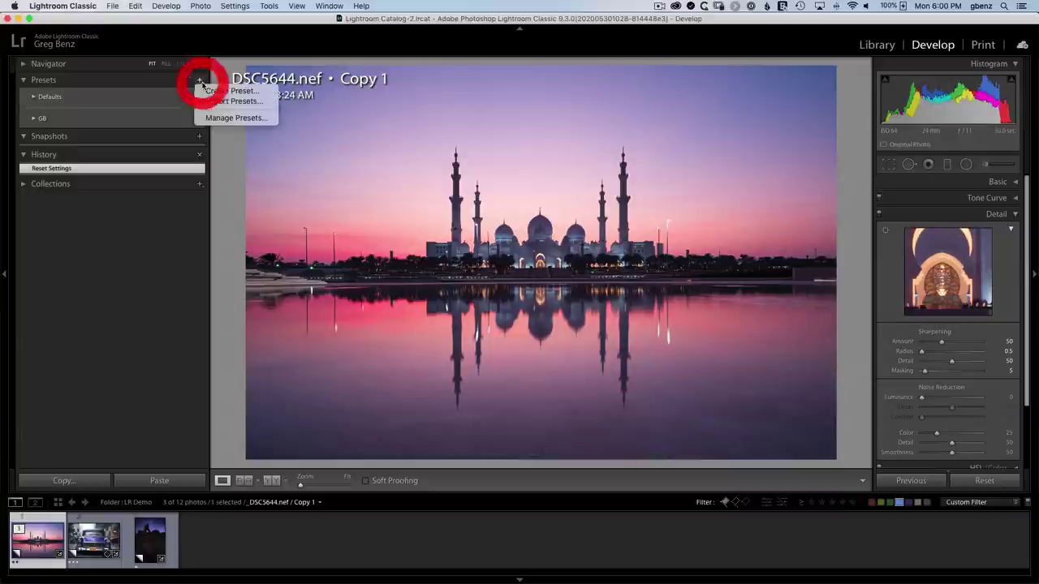
click(210, 100)
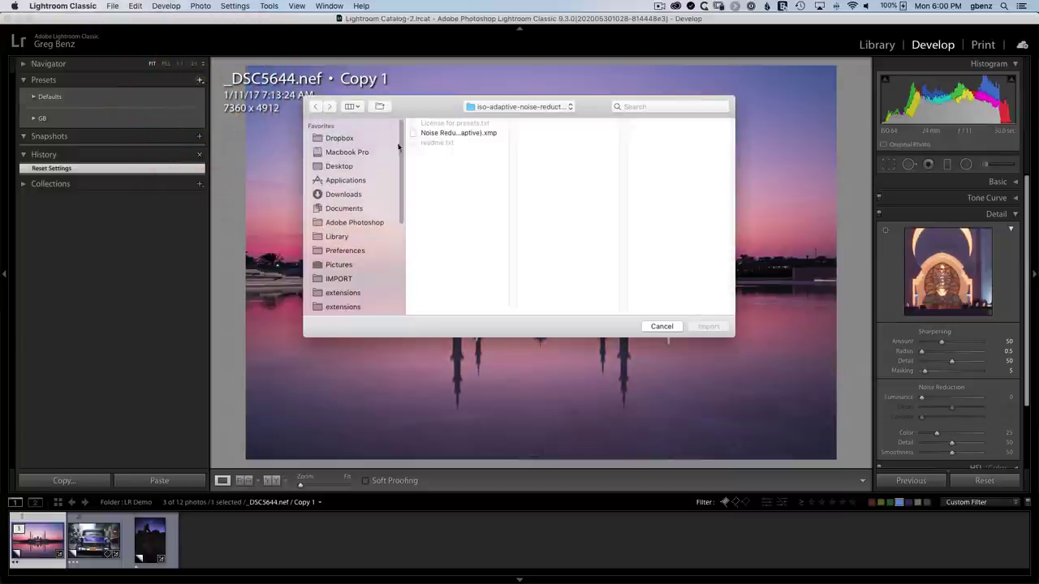
click(438, 132)
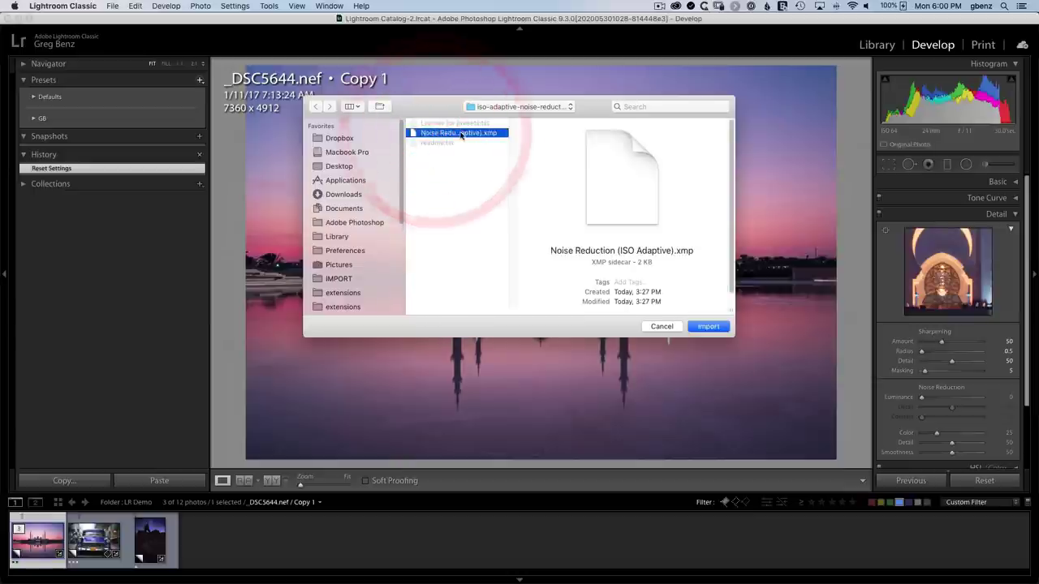
click(699, 328)
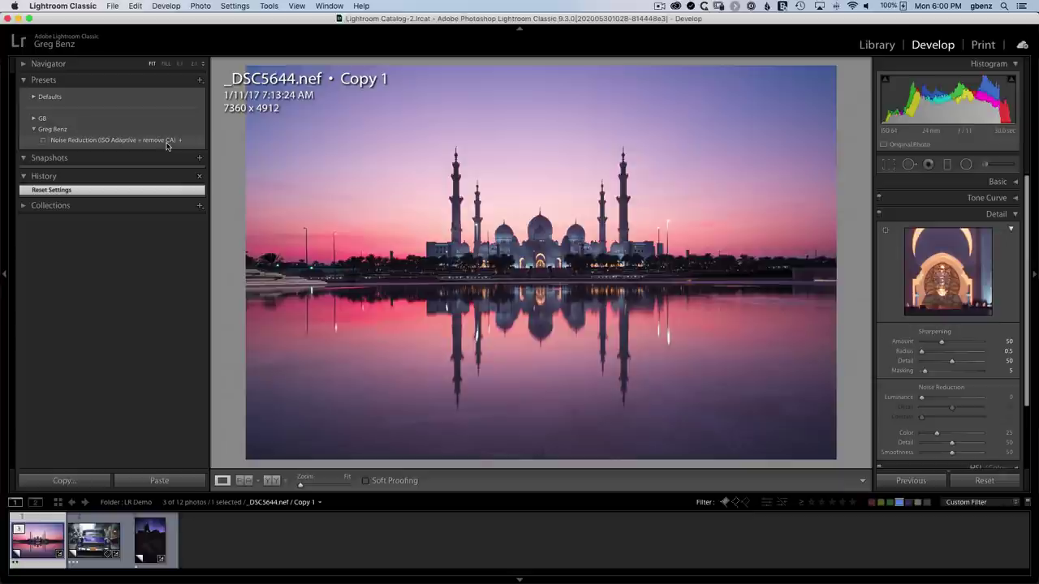
right_click(167, 144)
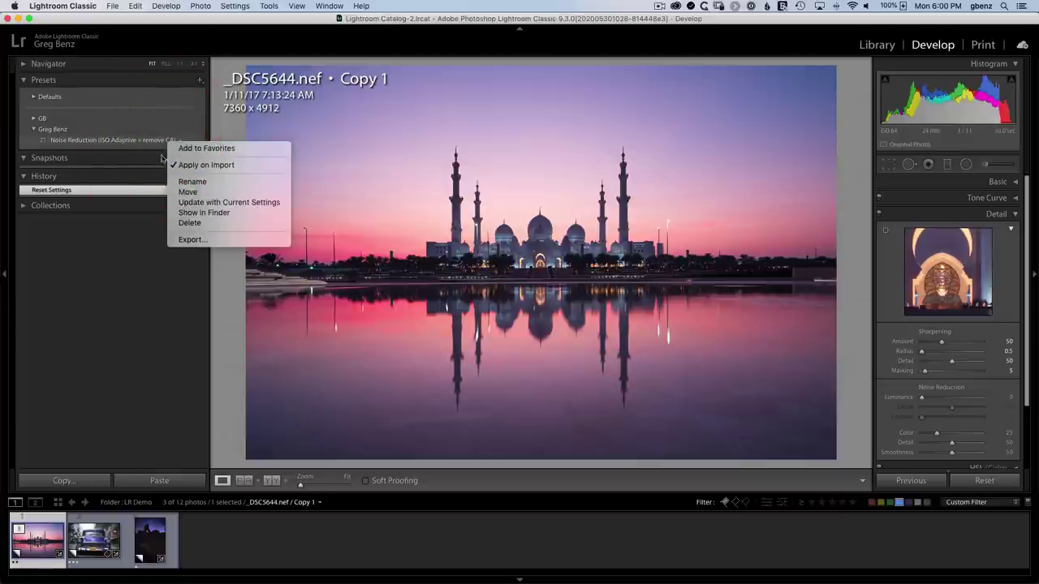
click(134, 144)
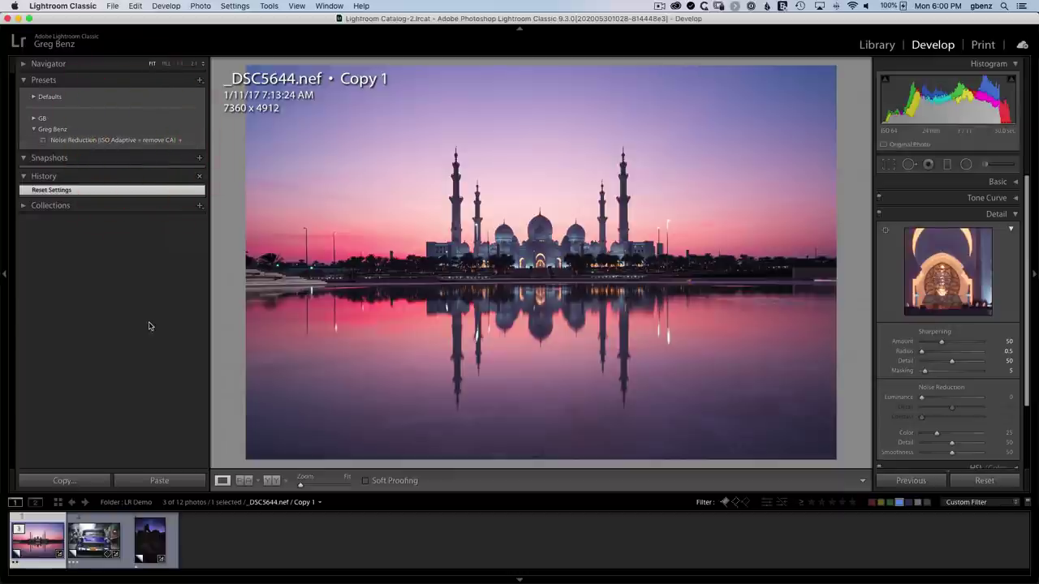
- Select all three thumbnails and apply the Noise Reduction preset to them via Auto Sync
shift+click(151, 542)
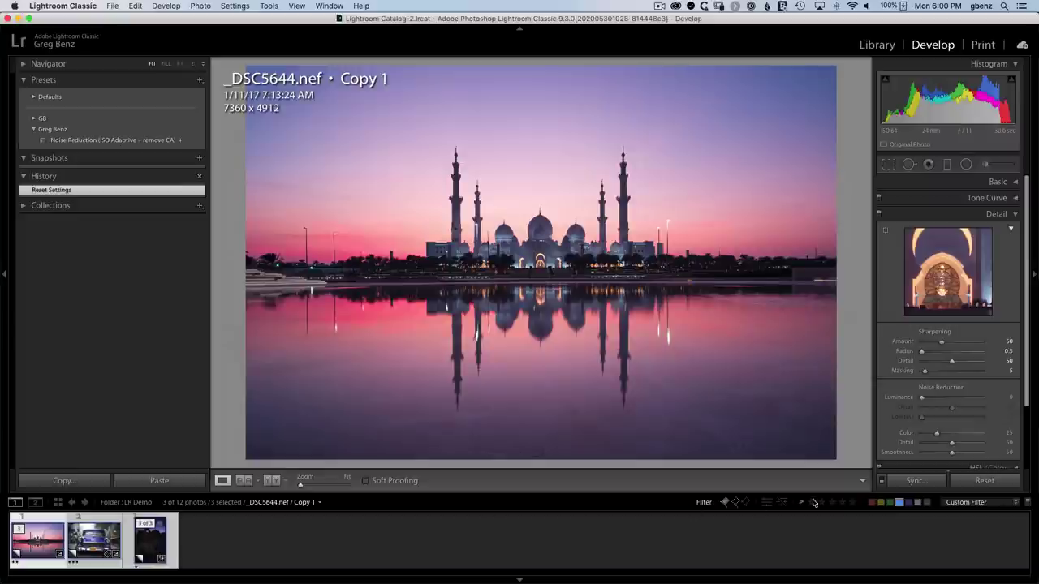
click(881, 480)
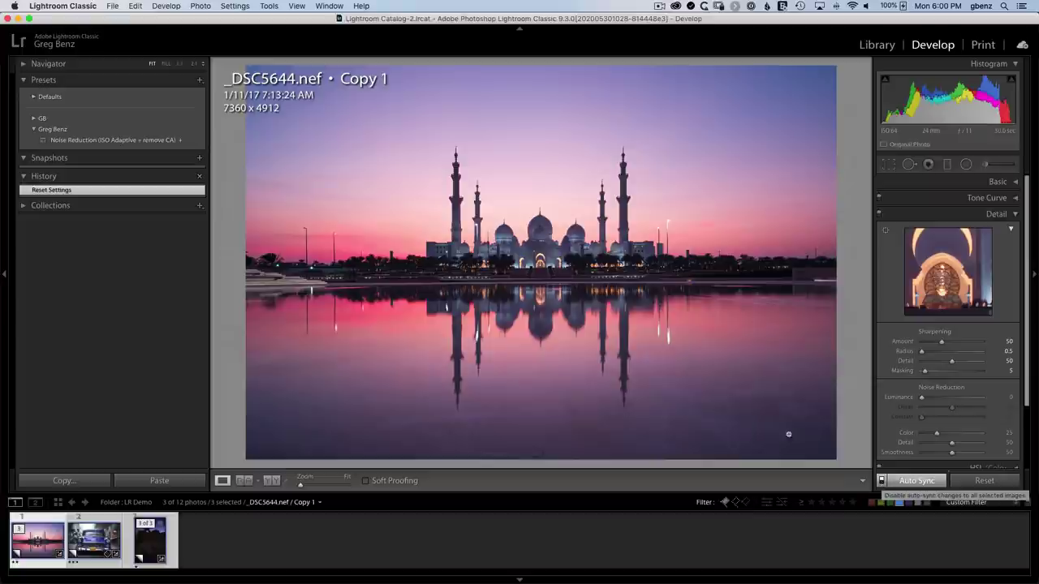
click(110, 141)
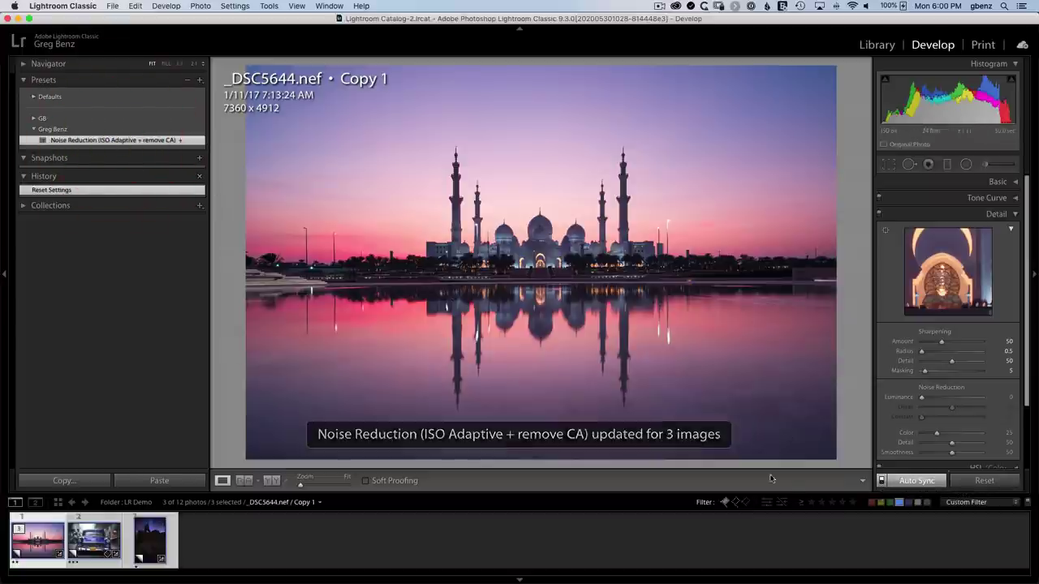
click(882, 482)
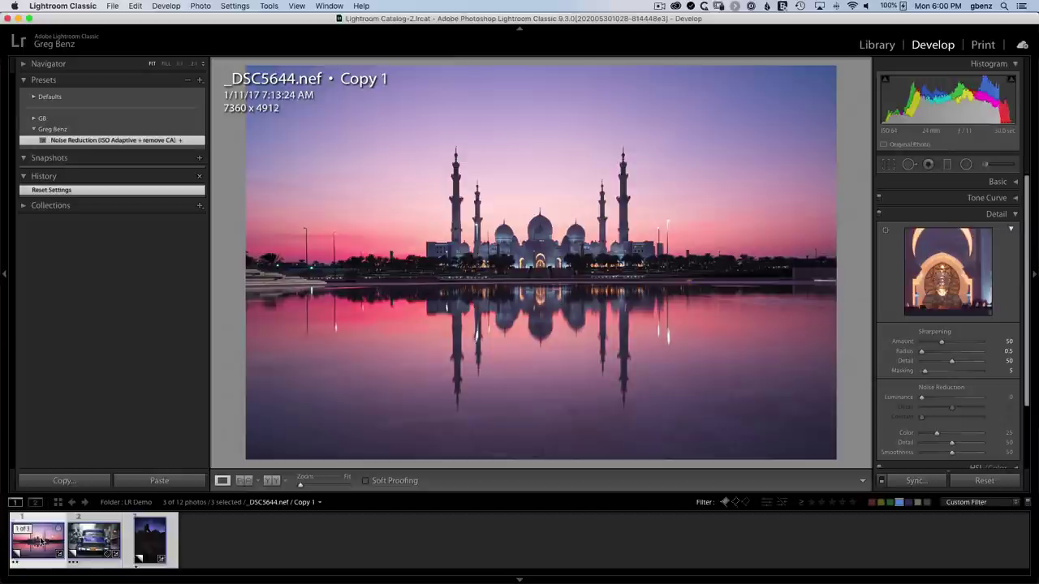
- Compare the mosque domes at 1:1 before and after the preset, then go to the car photo
click(40, 542)
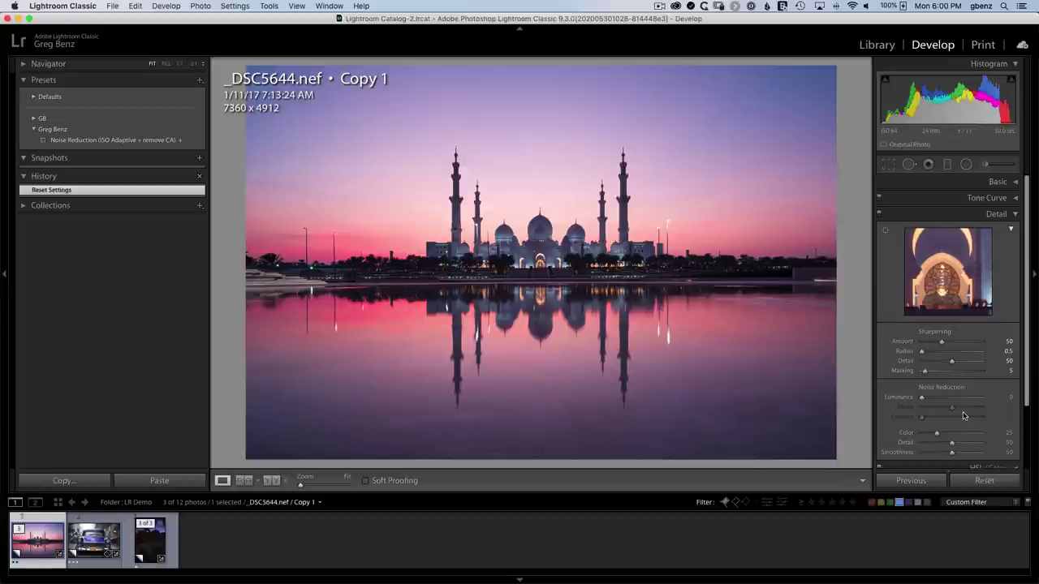
click(560, 242)
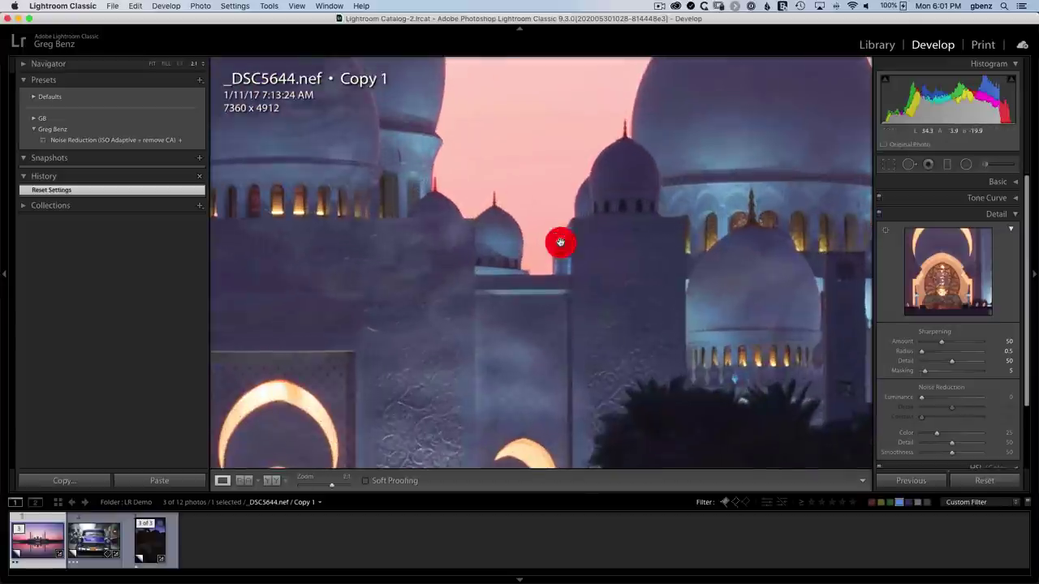
key(backslash)
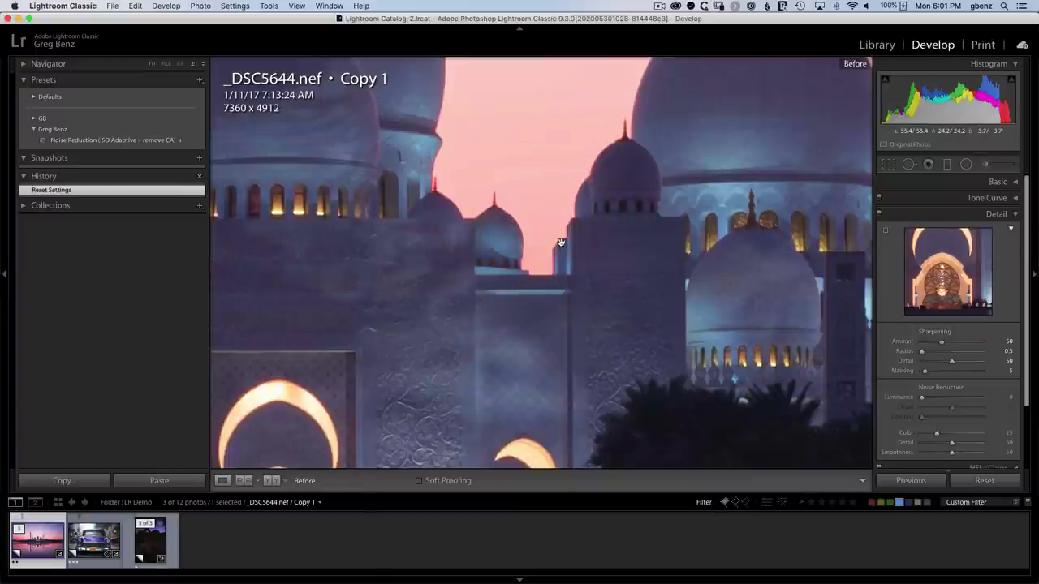
key(backslash)
key(backslash)
key(backslash)
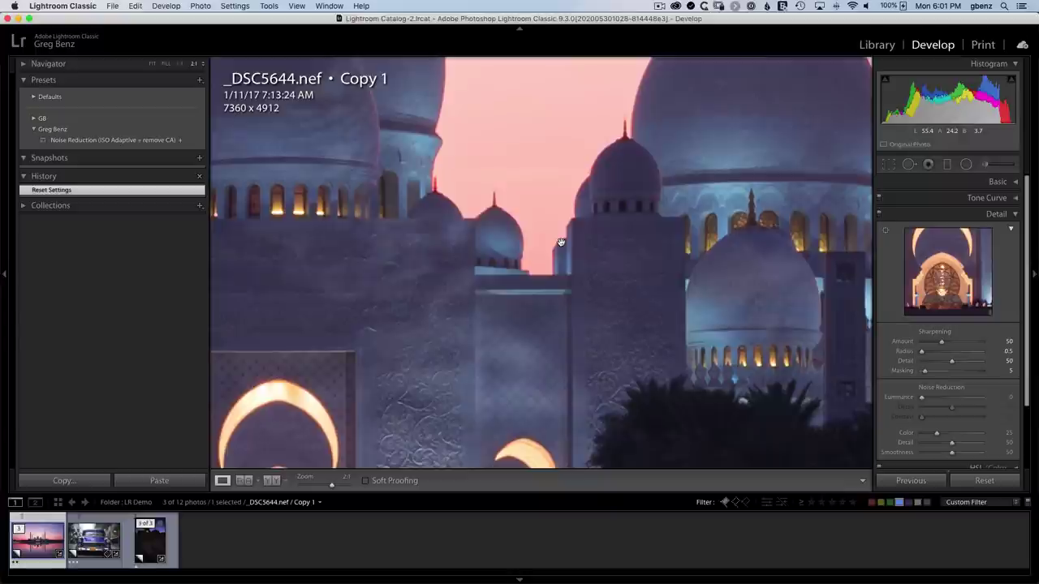
key(Right)
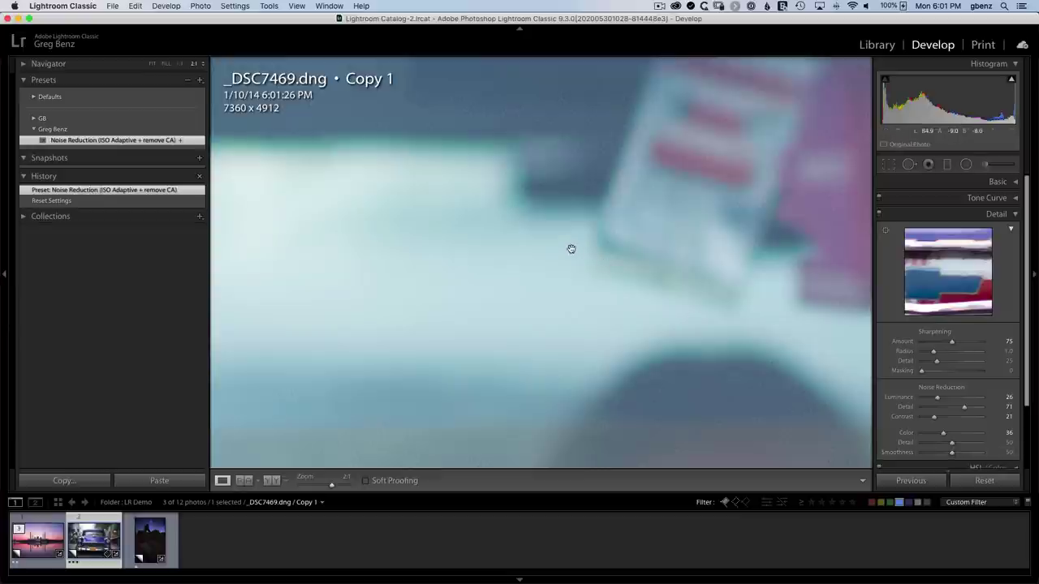
key(backslash)
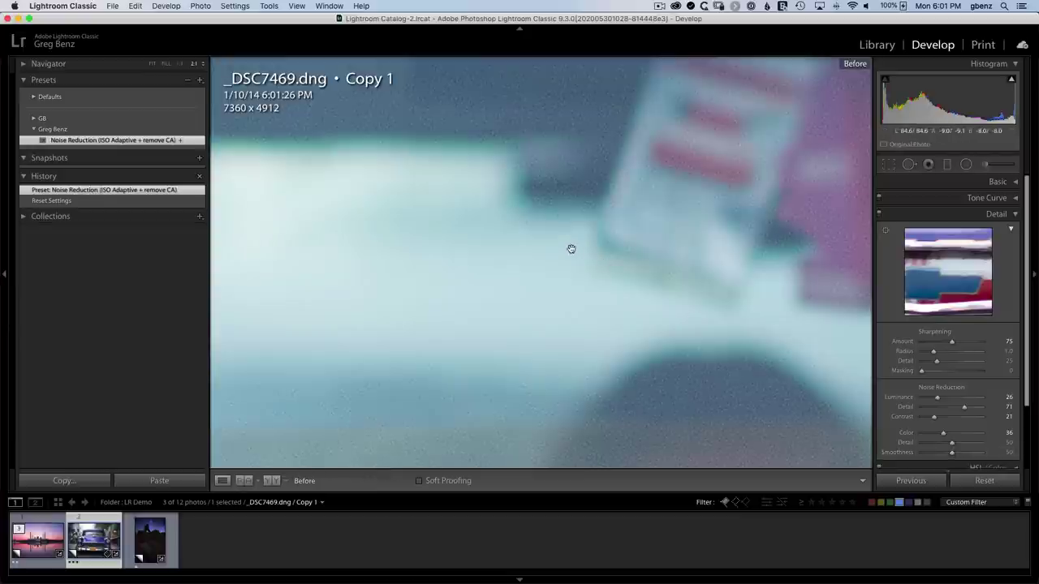
key(backslash)
key(backslash)
key(backslash)
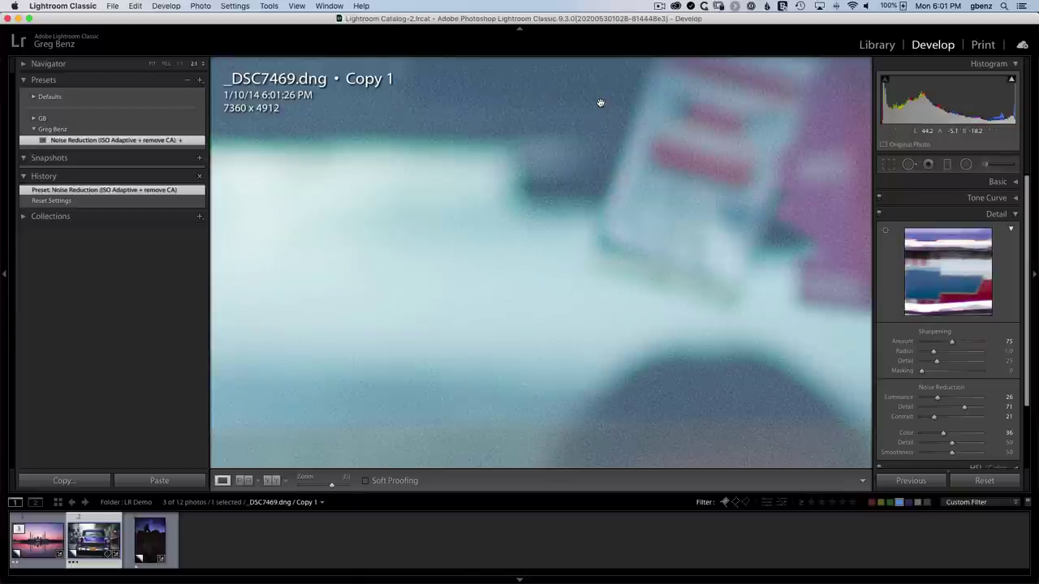
click(593, 268)
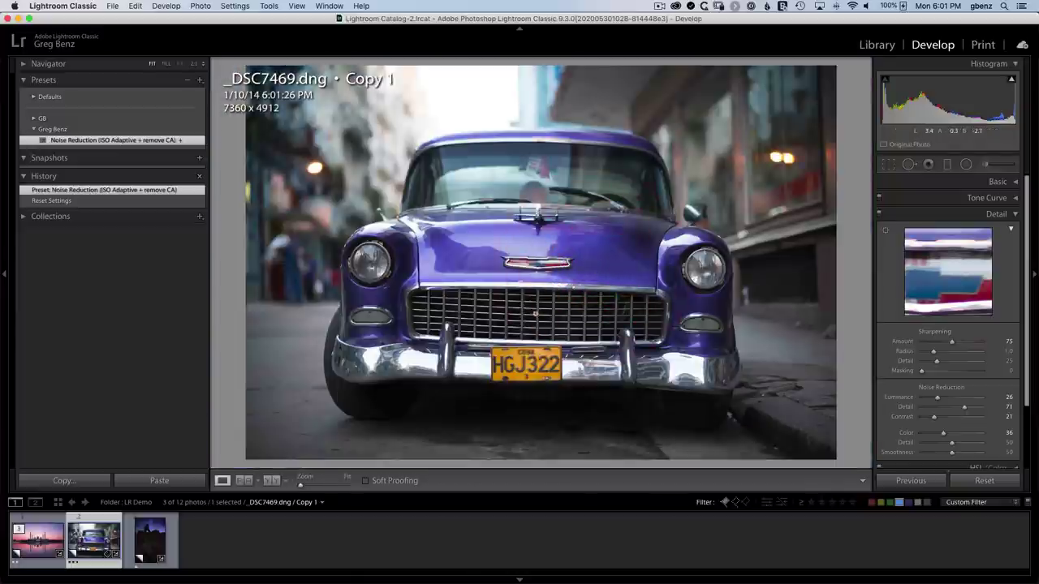
click(527, 315)
key(backslash)
key(backslash)
key(backslash)
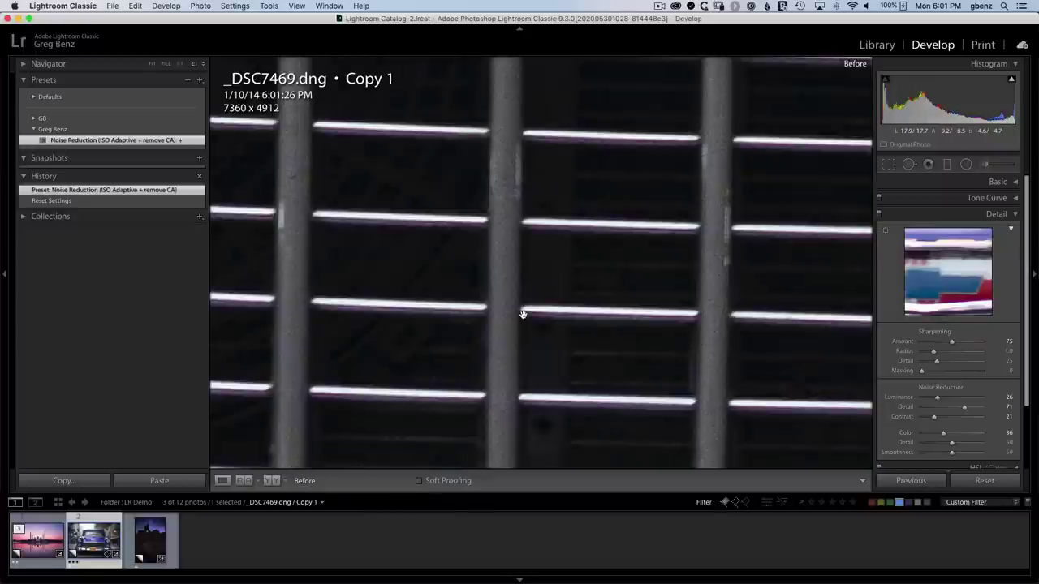
key(backslash)
- Compare the _DSC6251 arch photo's sky noise at 2:1 before and after the preset
click(523, 314)
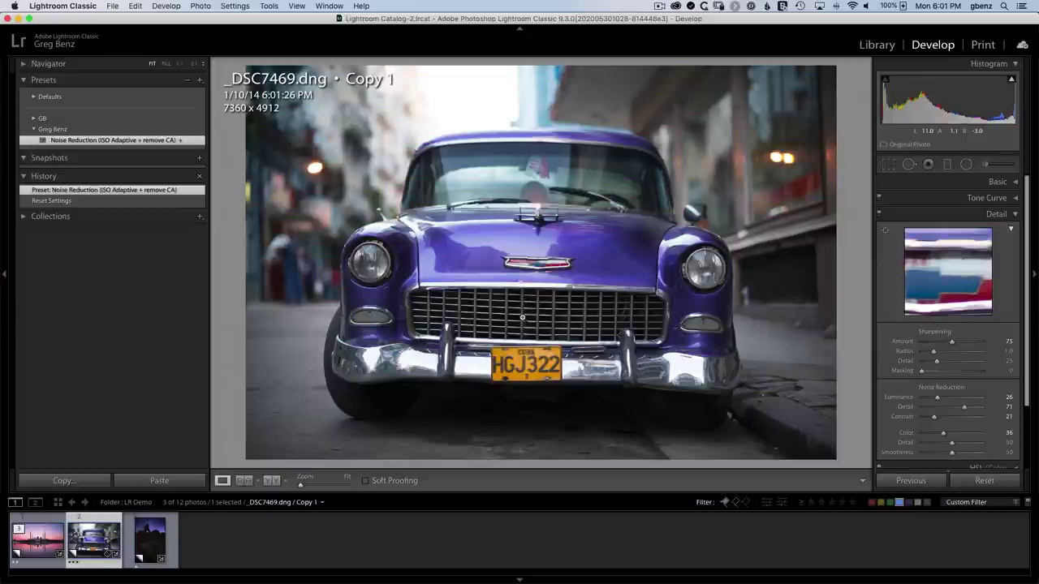
key(Right)
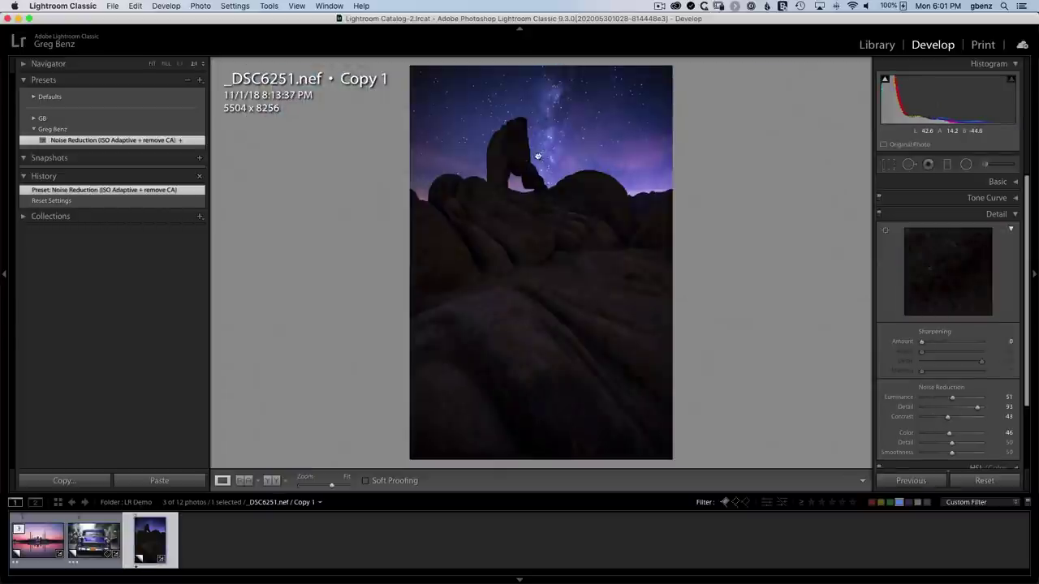
click(526, 169)
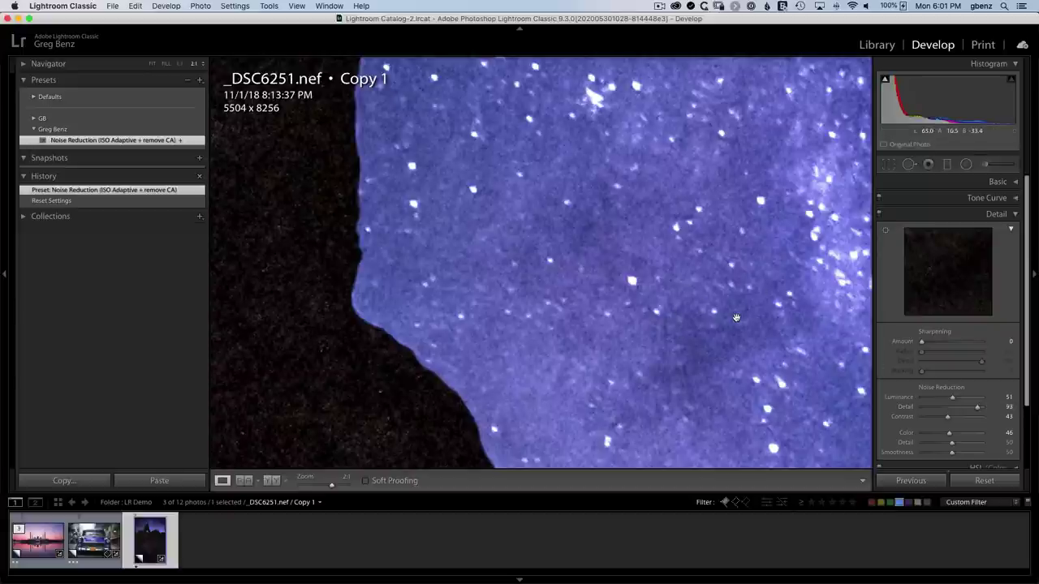
key(backslash)
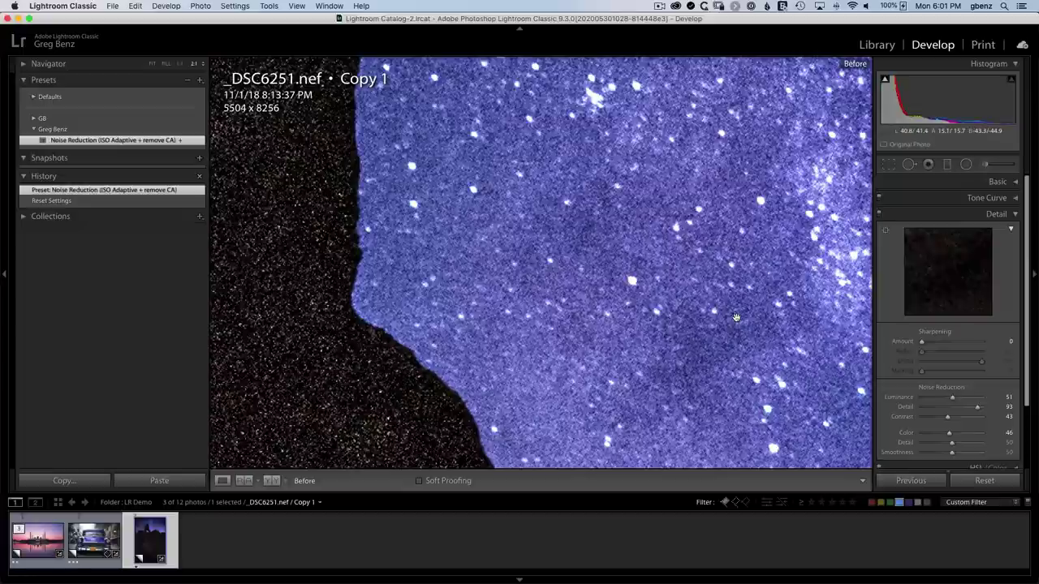
key(backslash)
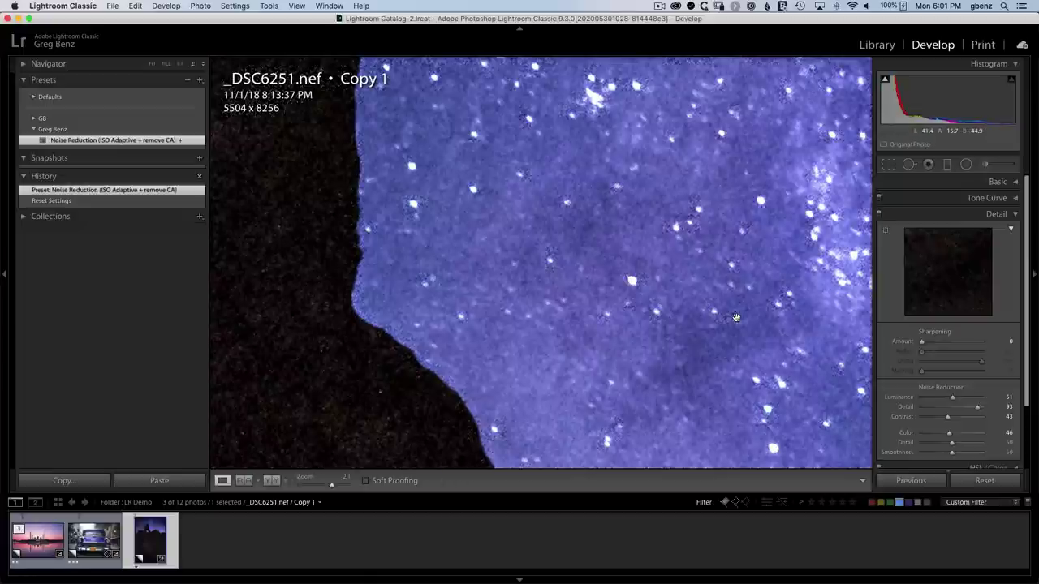
mouse_move(735, 317)
mouse_down()
mouse_move(683, 263)
mouse_move(582, 315)
mouse_up()
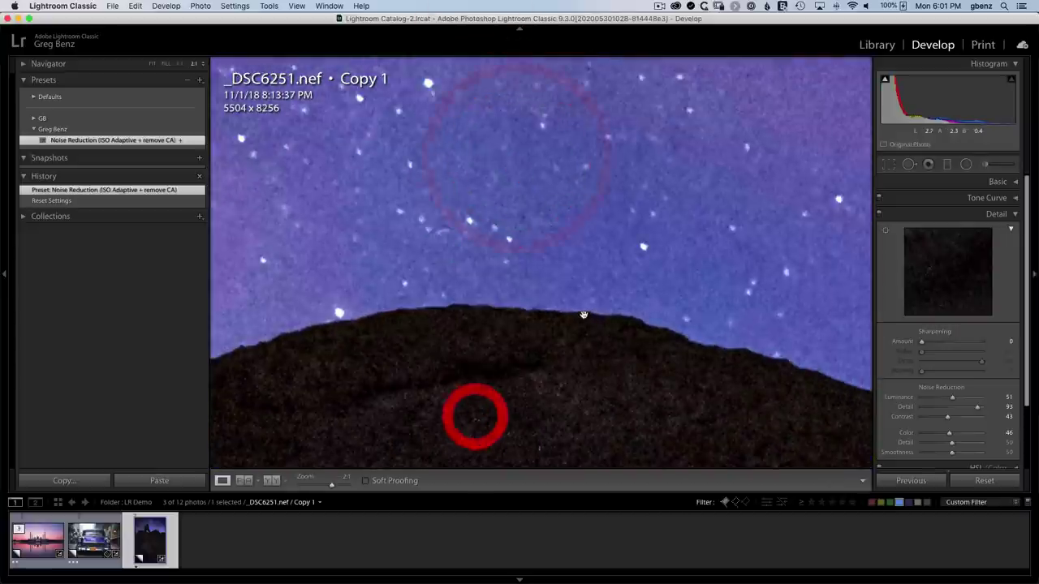
click(585, 318)
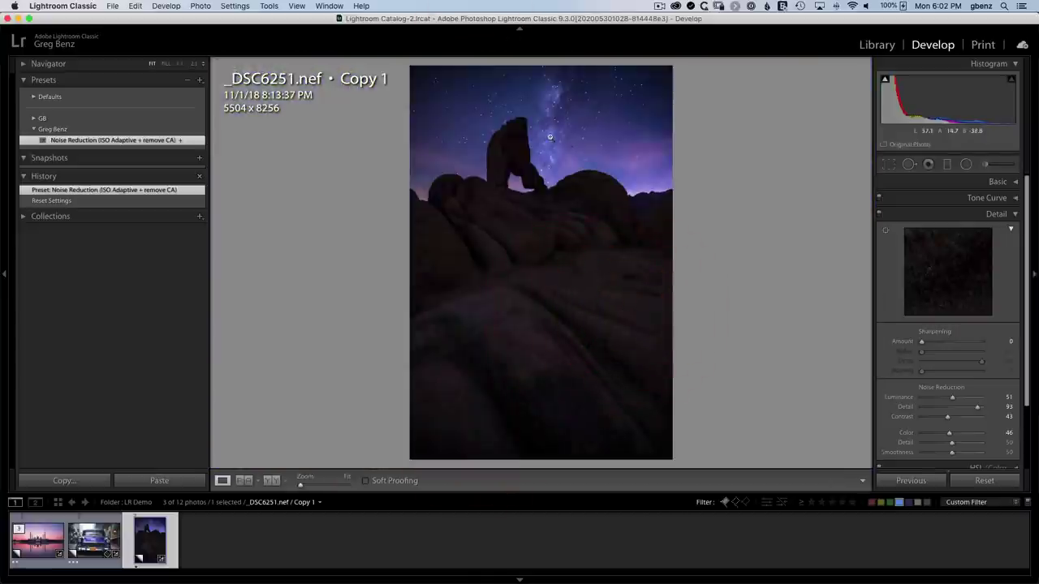
- Recheck another star-field area before and after noise reduction, then return to Fit
click(549, 137)
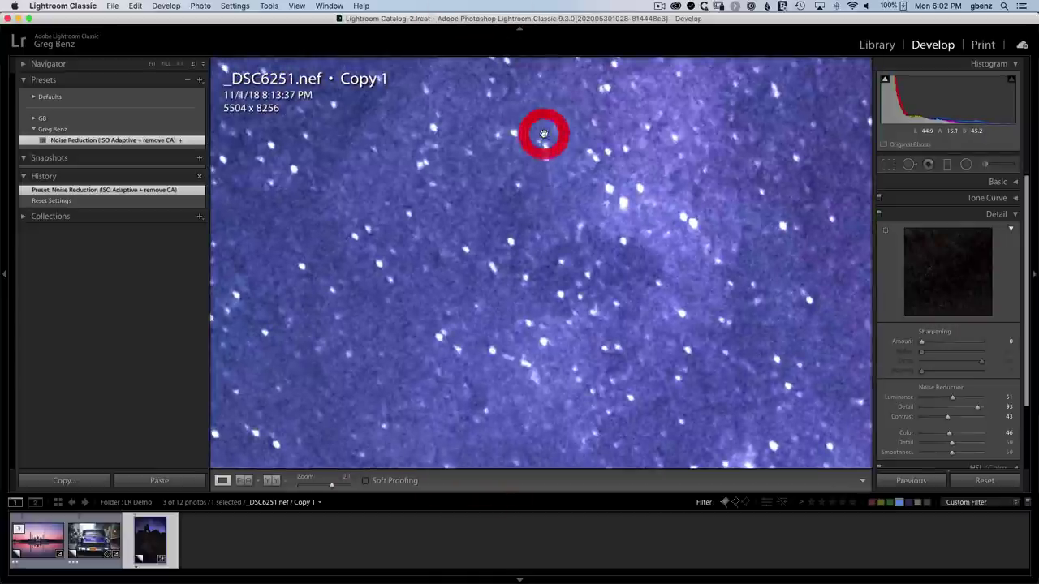
drag(544, 137, 529, 285)
key(backslash)
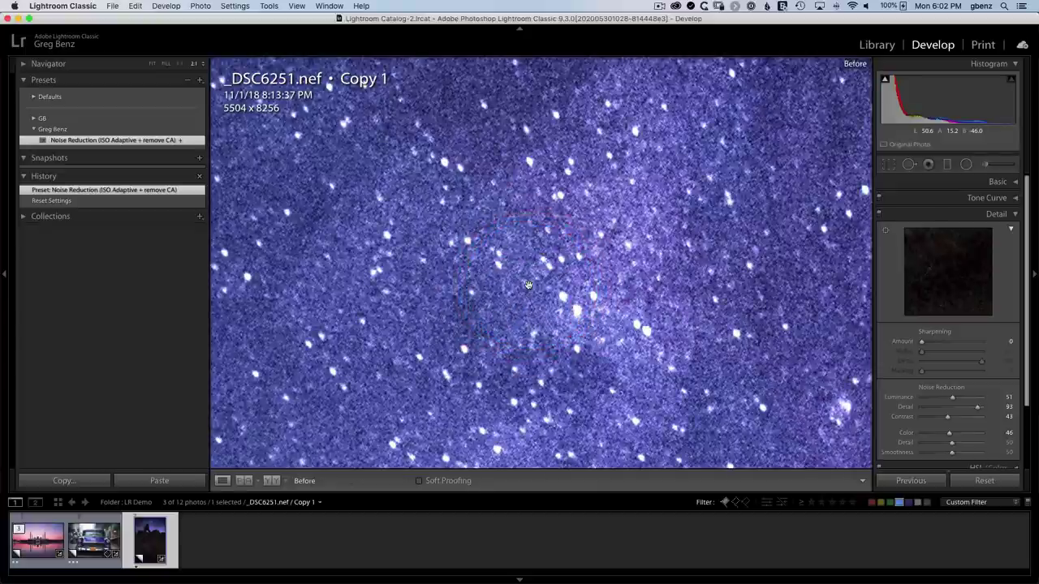
key(backslash)
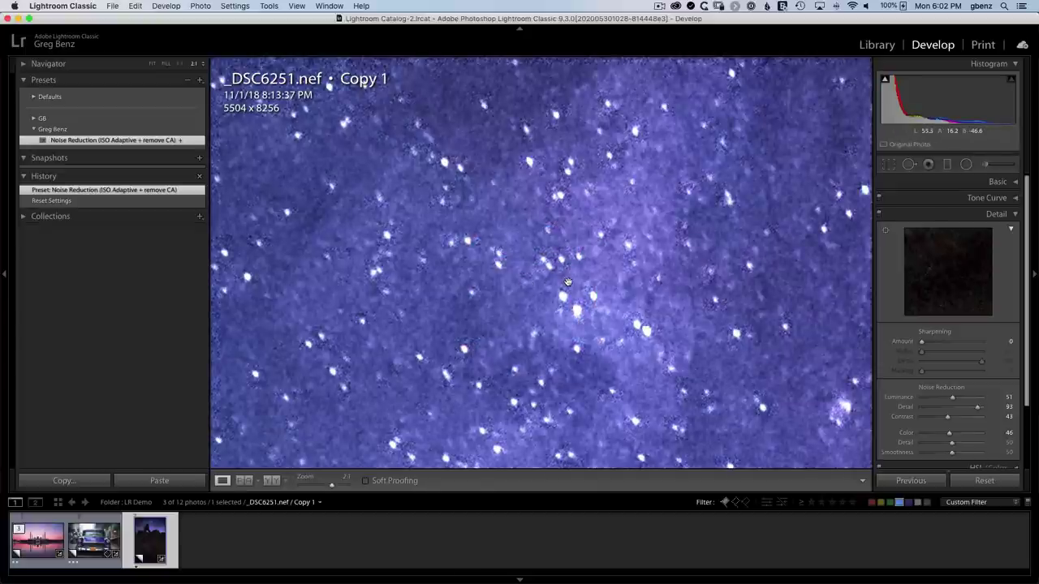
click(568, 282)
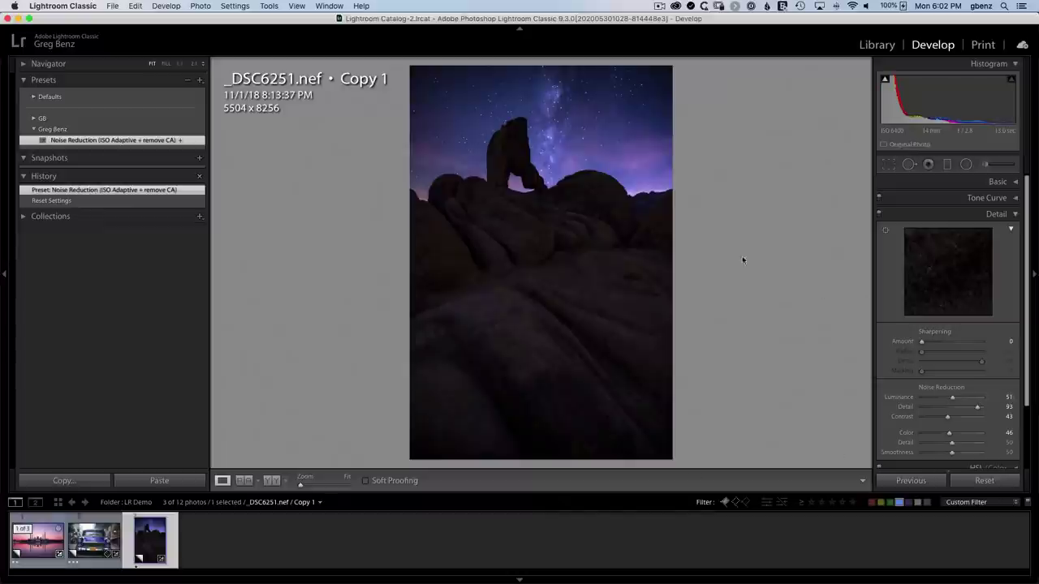
- Set Luminance noise reduction to 68 on the arch photo and 5 on the mosque photo
click(555, 162)
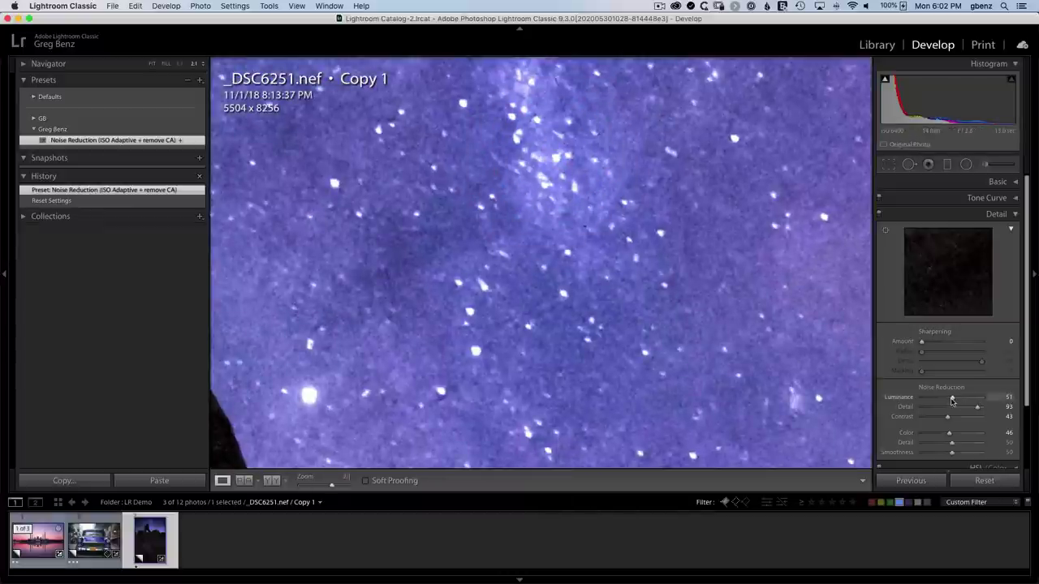
drag(952, 398, 963, 399)
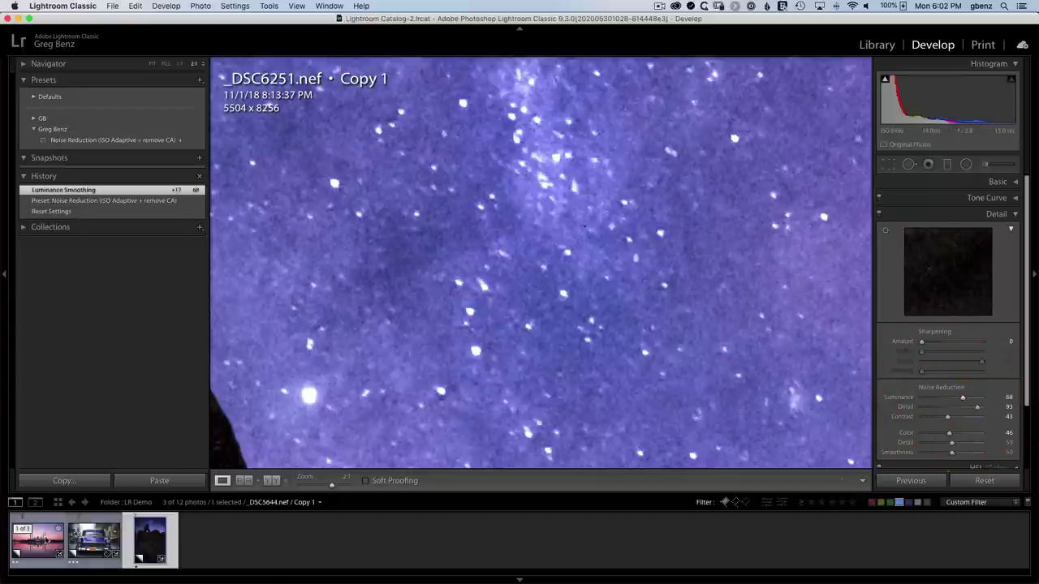
click(42, 540)
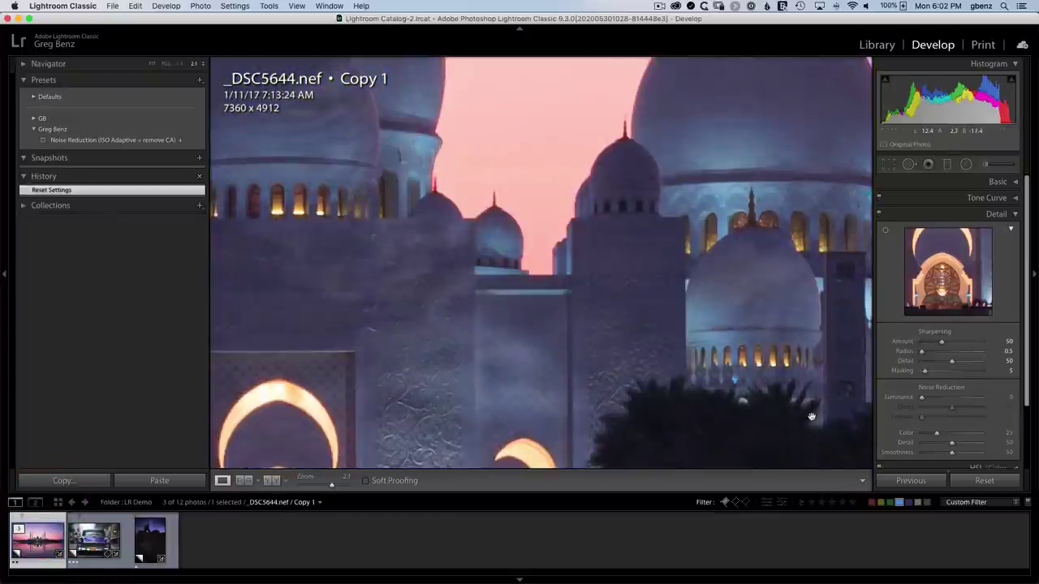
drag(921, 397, 924, 400)
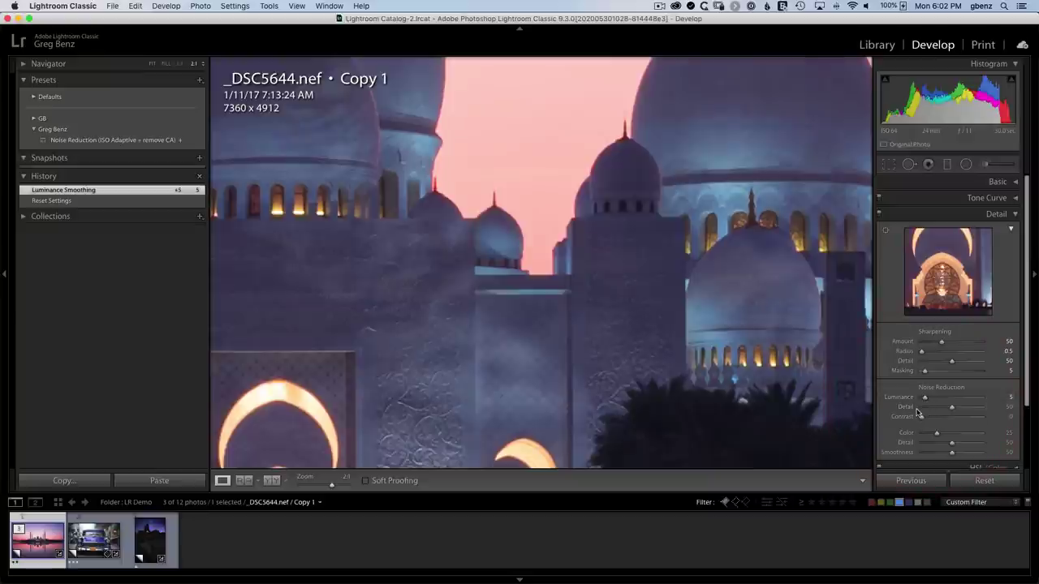
click(722, 351)
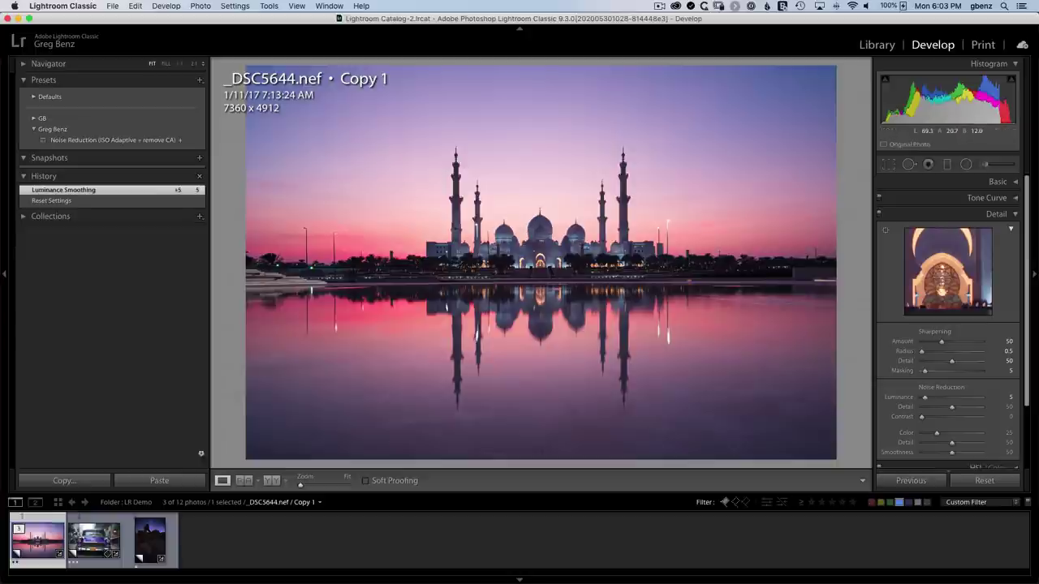
- Cmd-click the third thumbnail to add the arch photo to the mosque photo selection
super+click(151, 543)
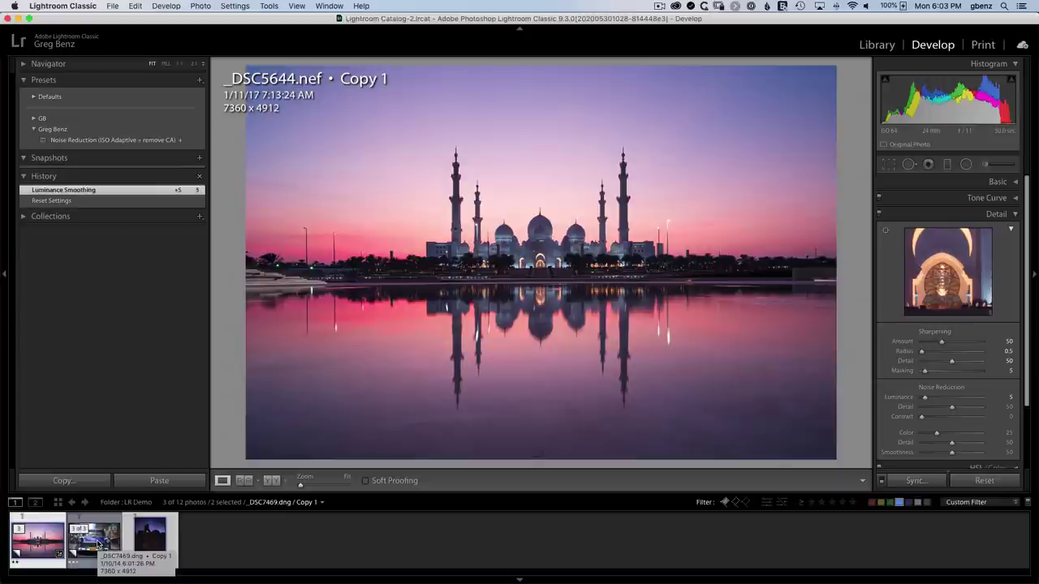
- Create ISO-adaptive preset 'my new preset' containing only Luminance and Color noise reduction
click(199, 80)
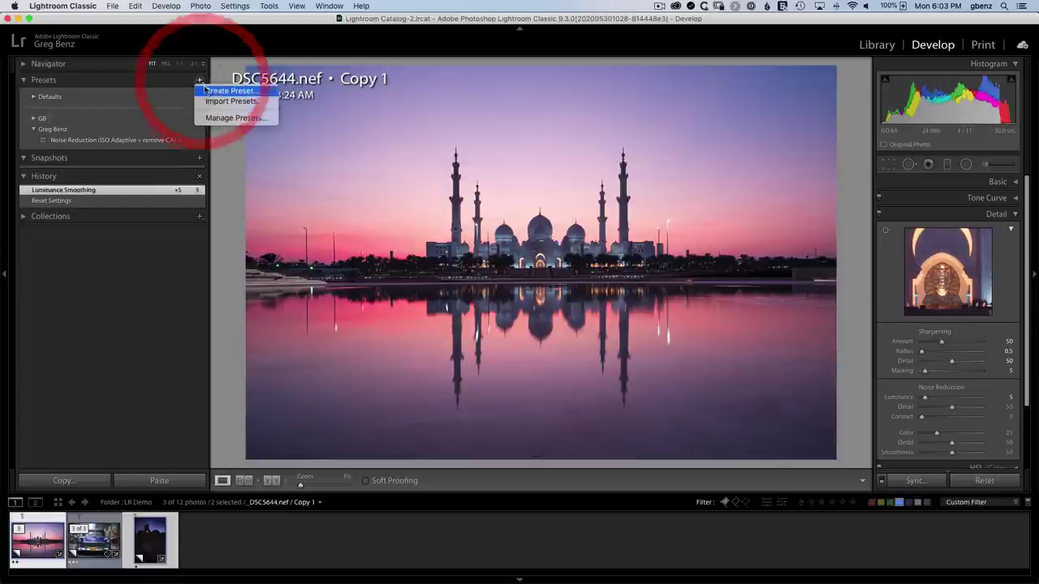
click(219, 92)
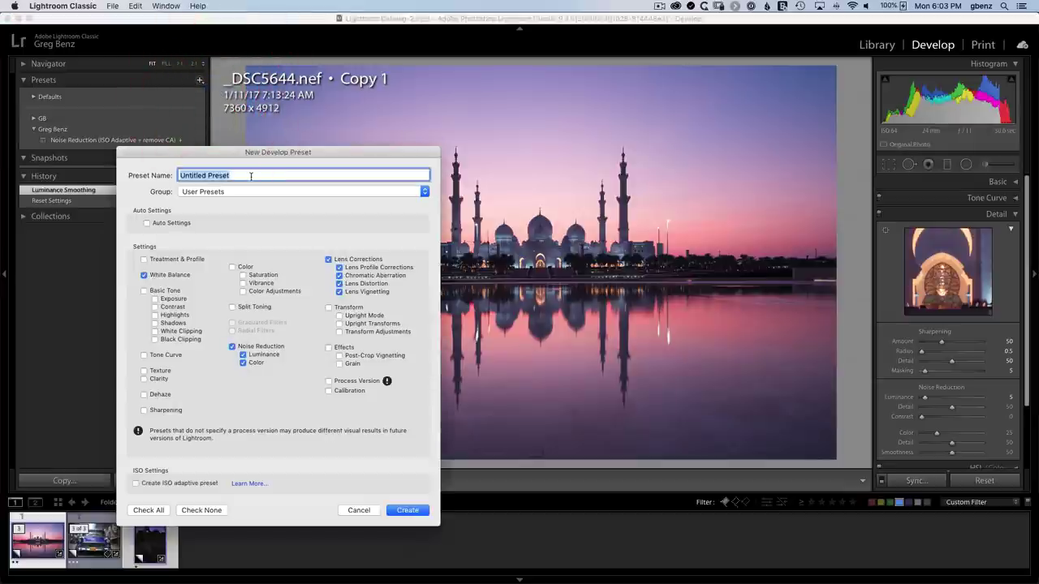
text(my new preset)
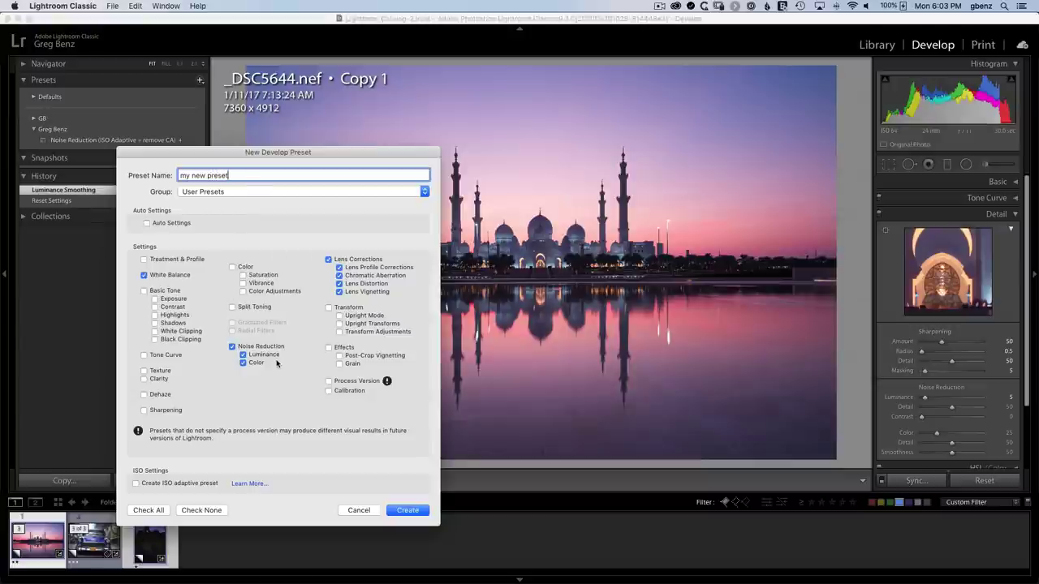
click(209, 510)
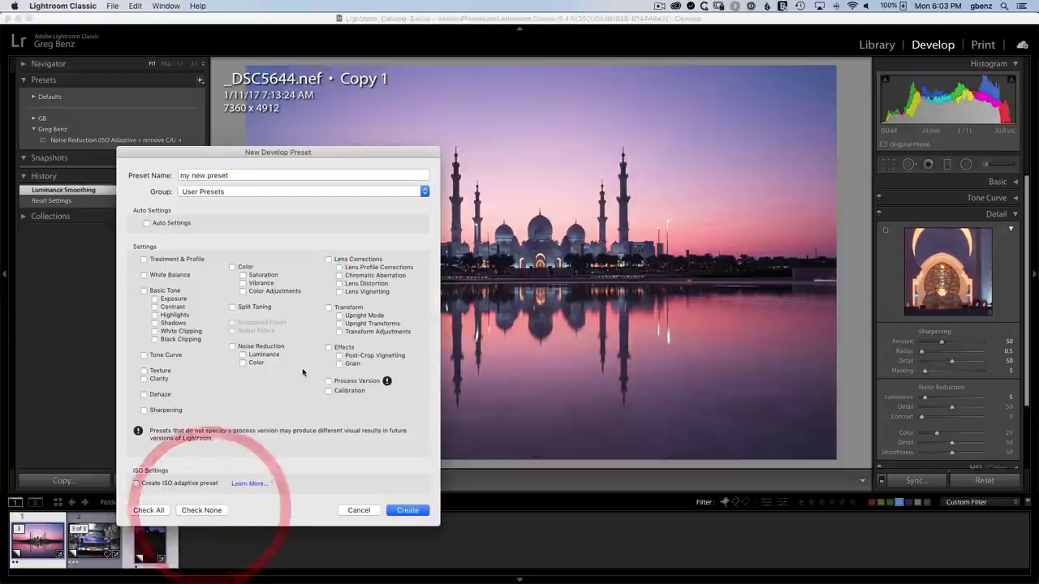
click(254, 346)
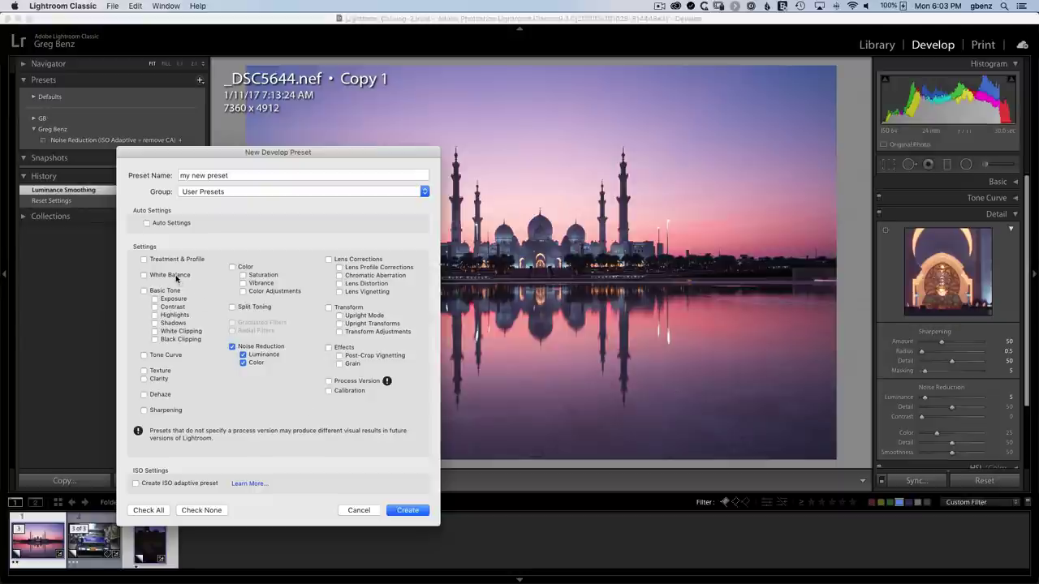
click(242, 363)
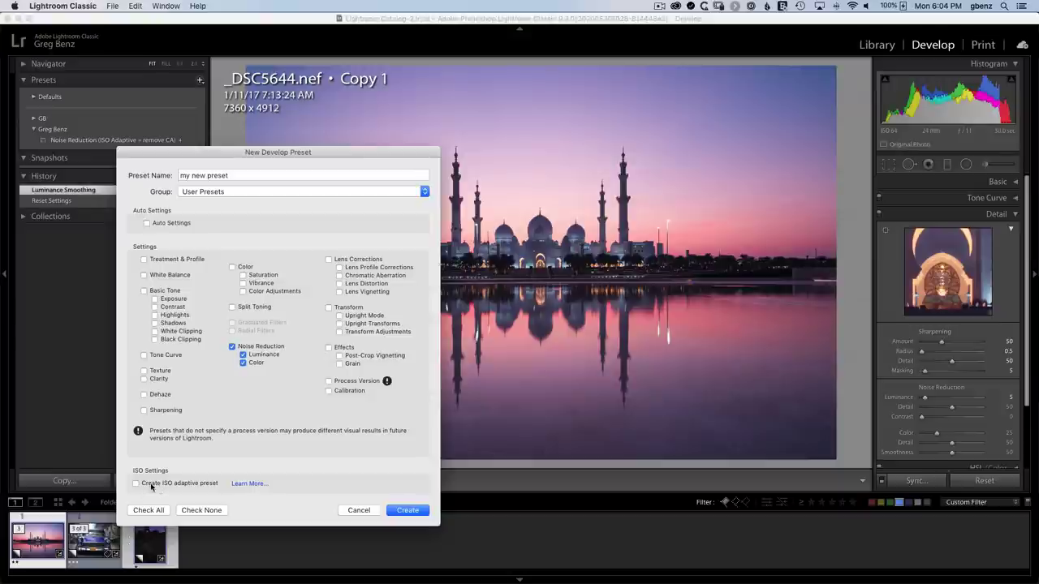
click(147, 486)
click(408, 511)
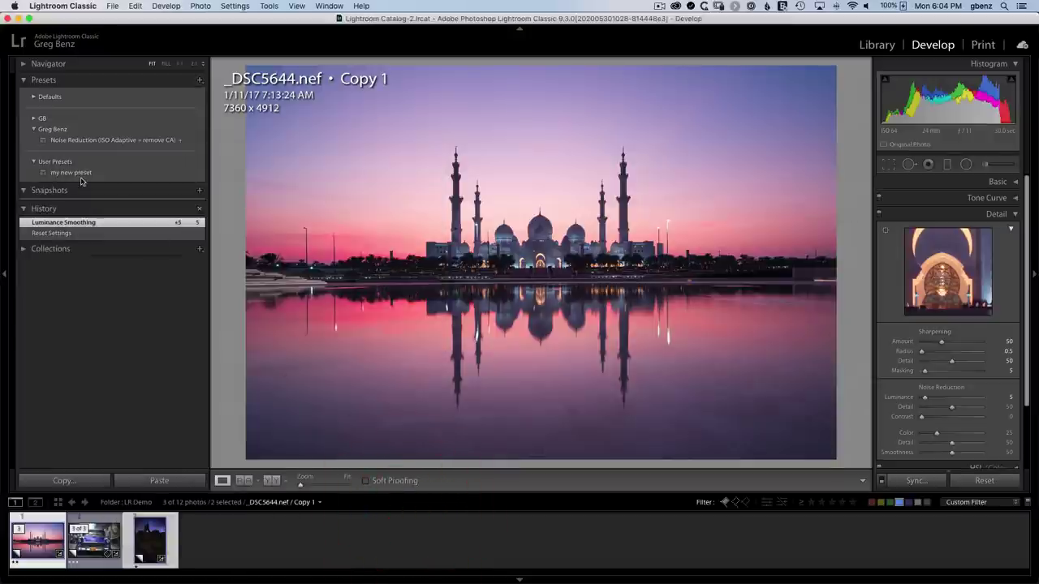
- Apply 'my new preset' to the car photo, undoing and redoing to compare luminance 26 versus 40
click(100, 542)
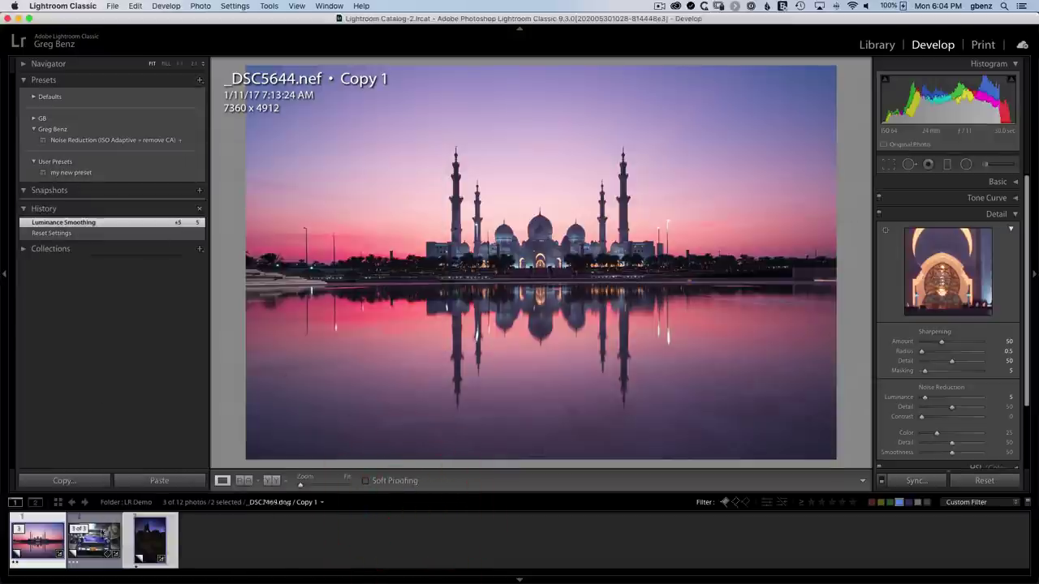
click(100, 542)
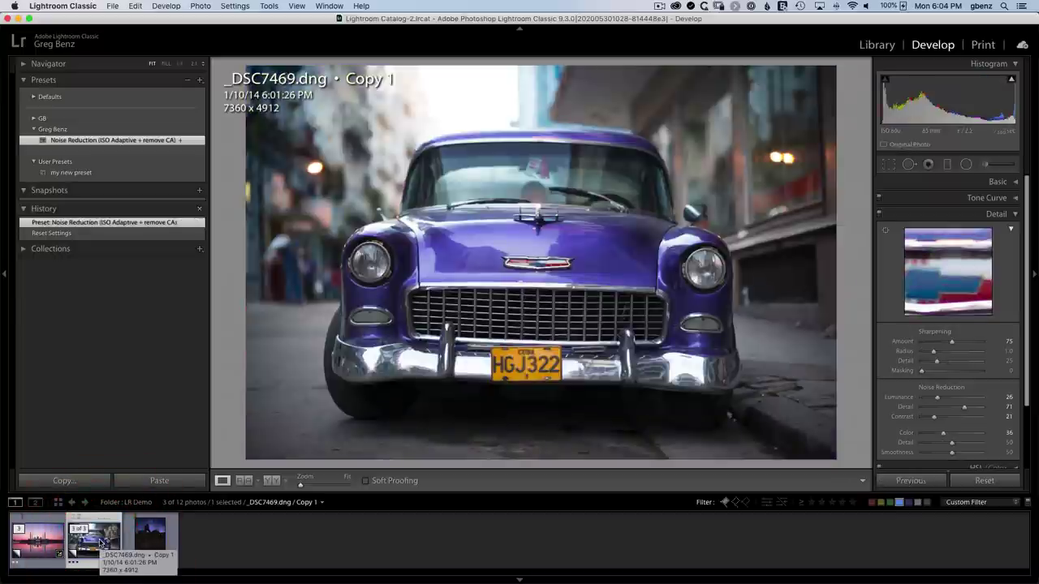
click(78, 174)
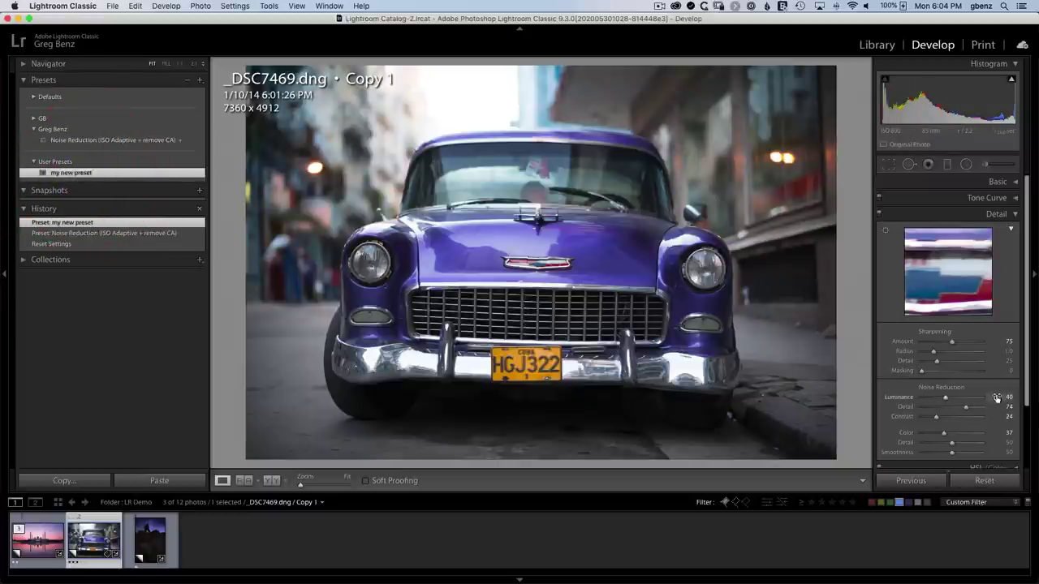
key(ctrl+z)
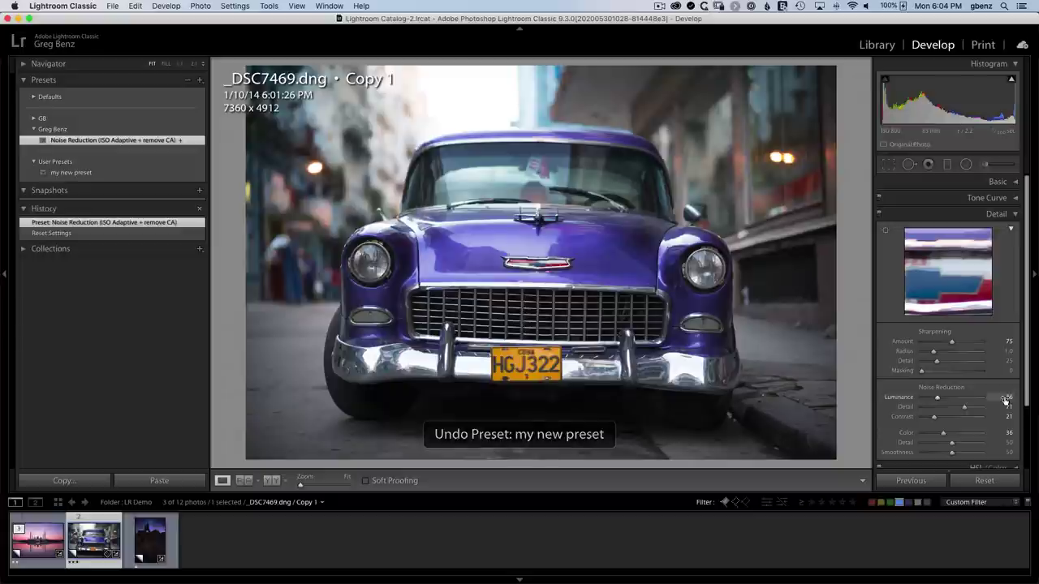
key(ctrl+shift+z)
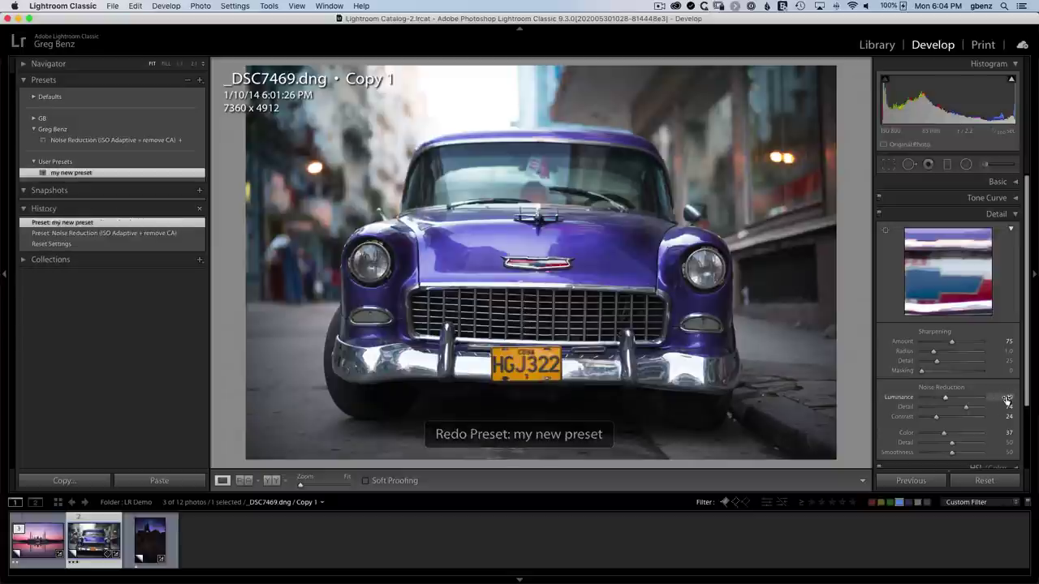